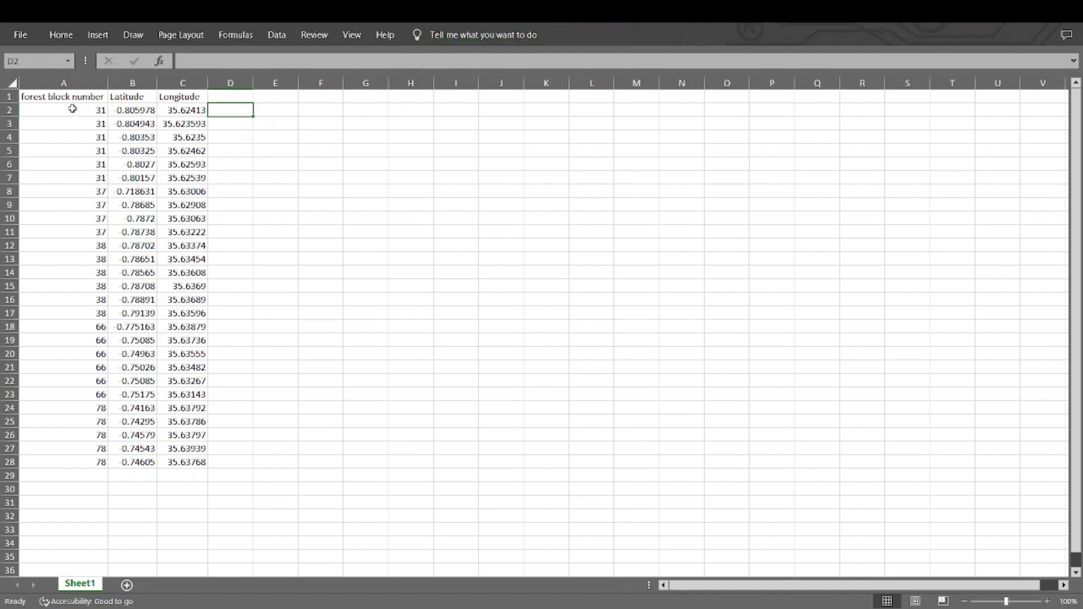
Check the forest block number, Latitude and Longitude column headers in cells A1, B1 and C1.
click(74, 100)
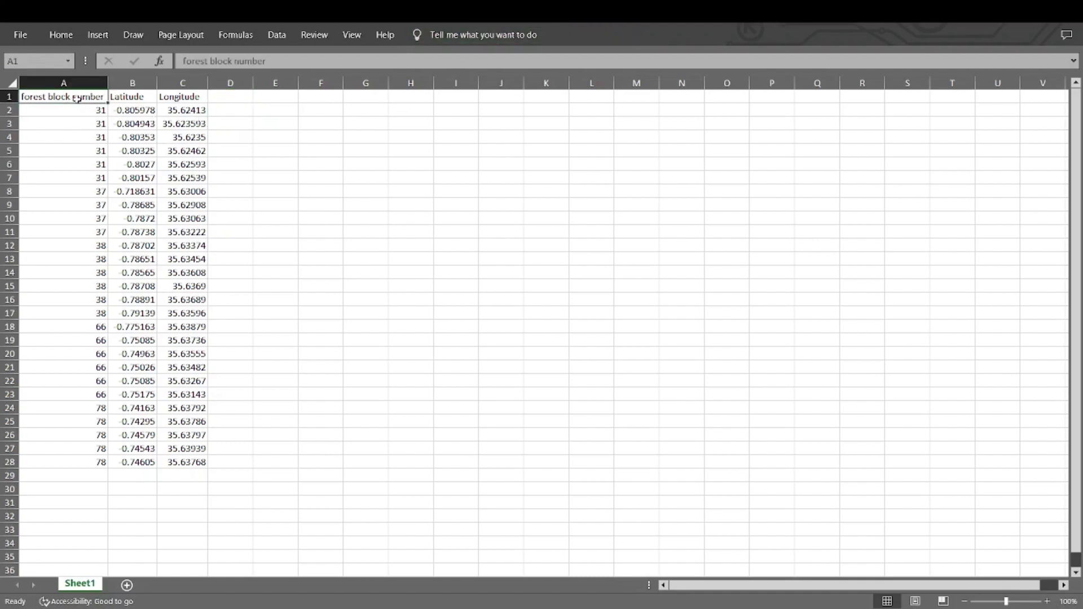
click(130, 96)
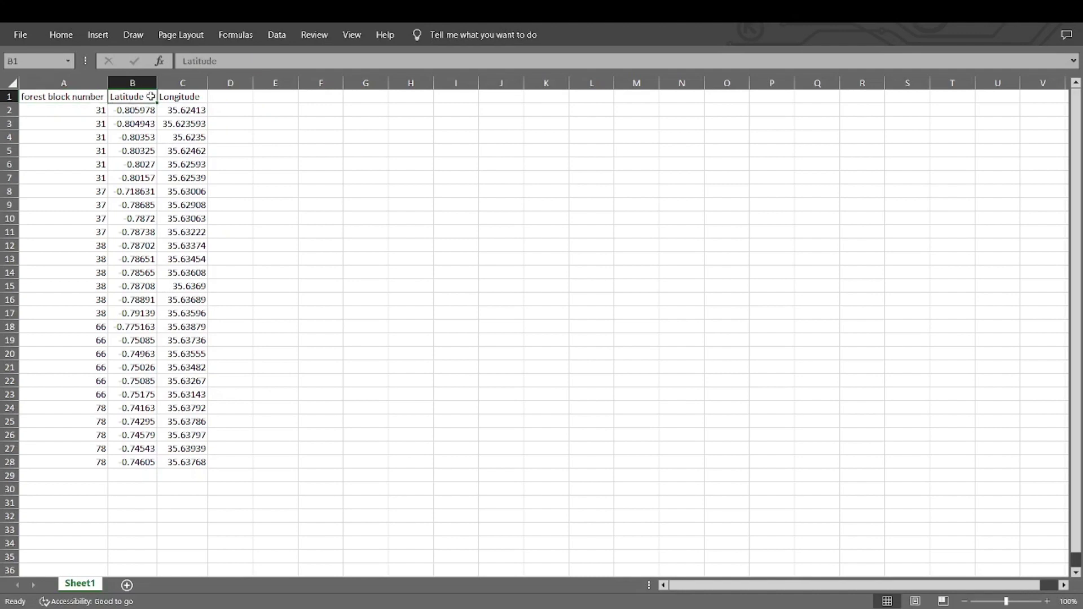
click(188, 99)
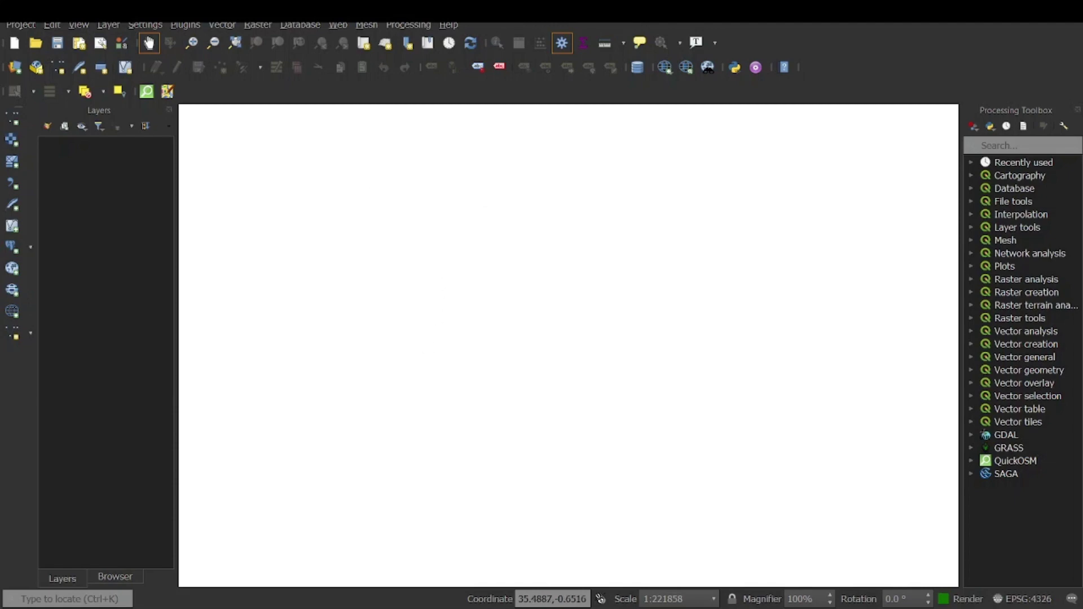
Switch from QGIS back to the Excel sheet of forest block coordinates.
key(alt+Tab)
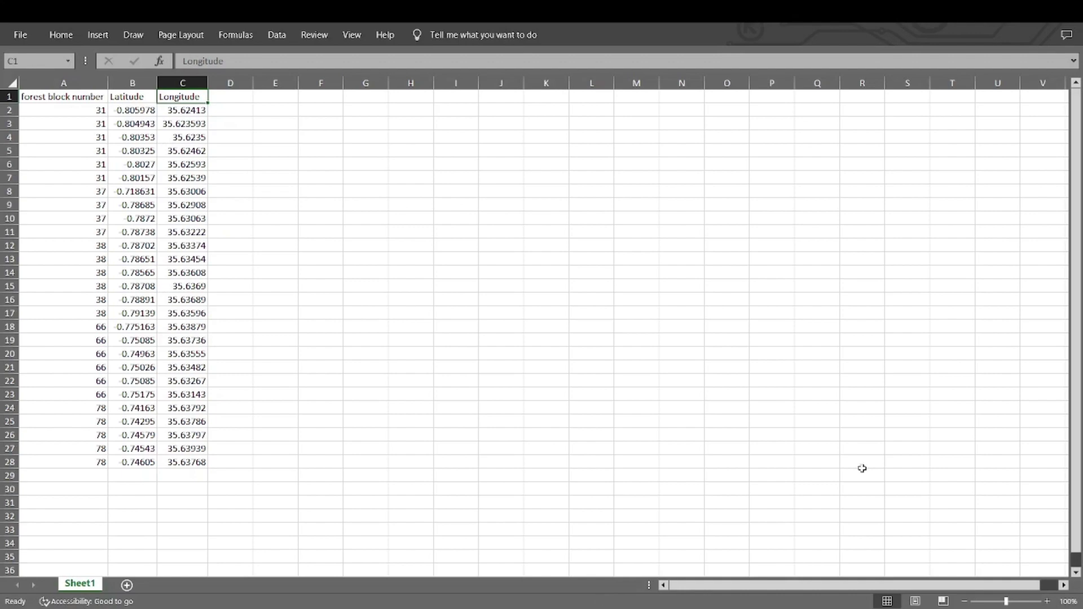
Save the sheet as CSV (Comma delimited) Points.csv in the geopandas folder, replacing the existing file.
click(20, 32)
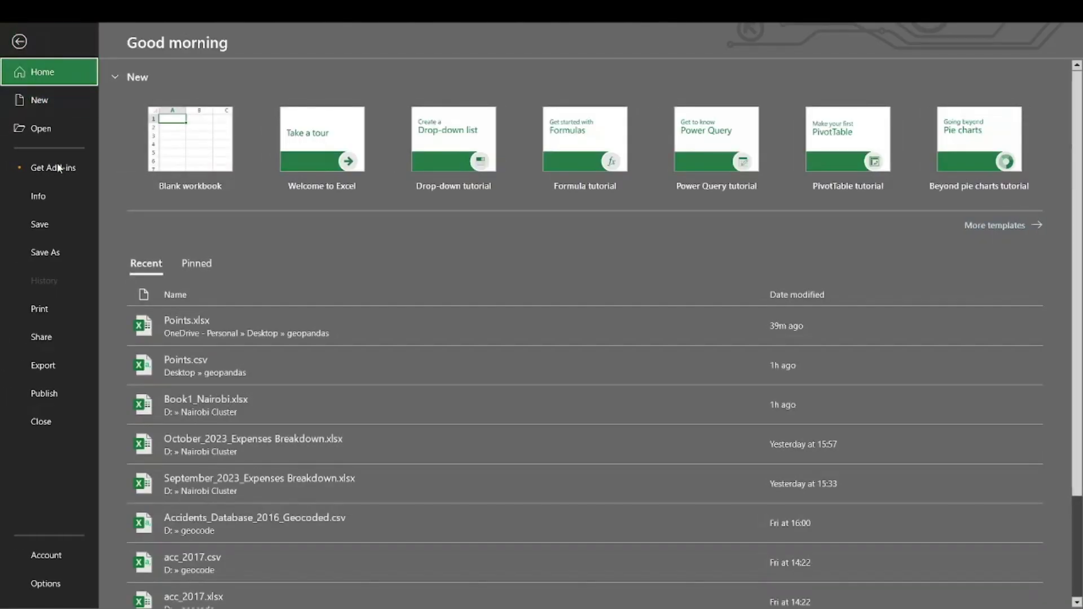
click(59, 245)
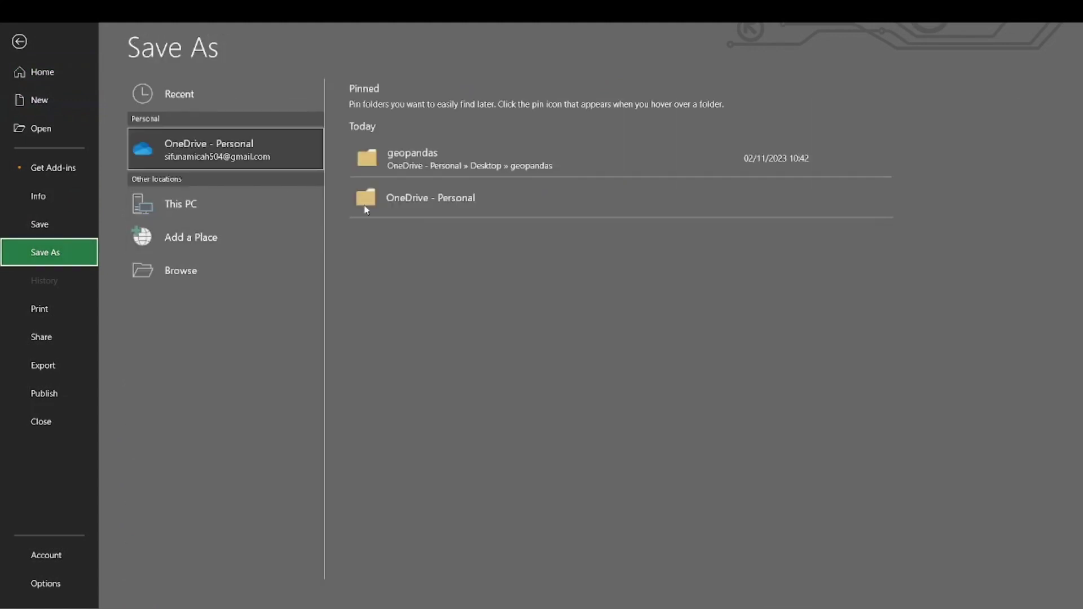
click(427, 165)
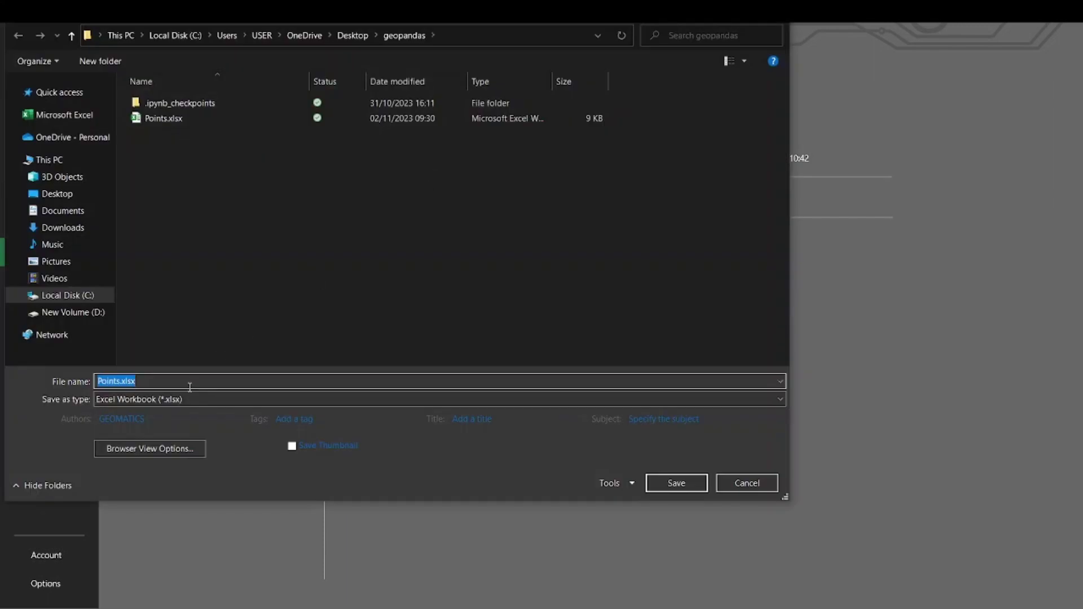
click(441, 400)
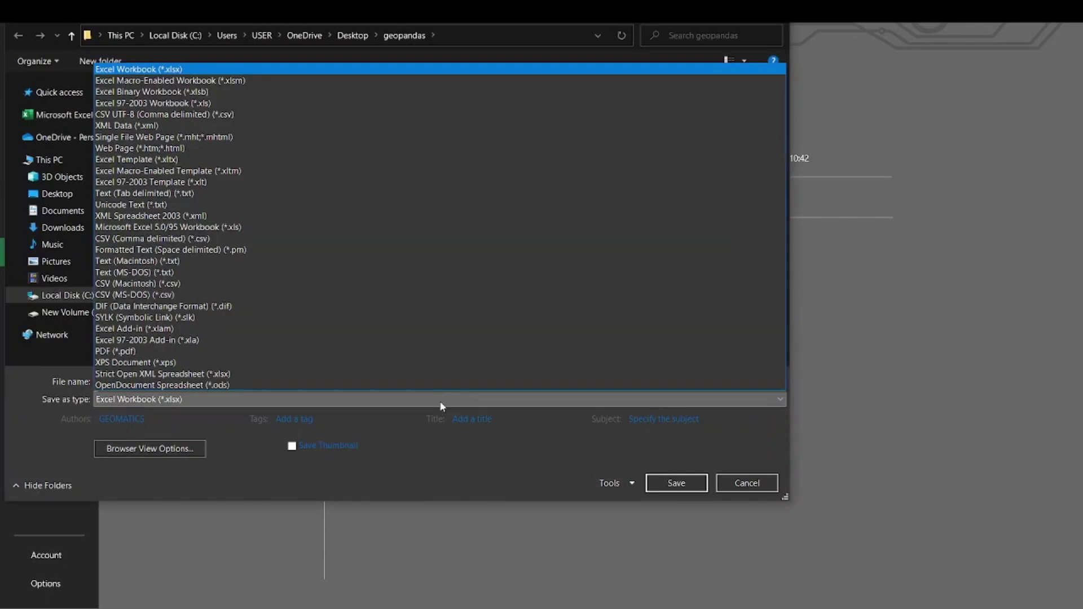
click(346, 239)
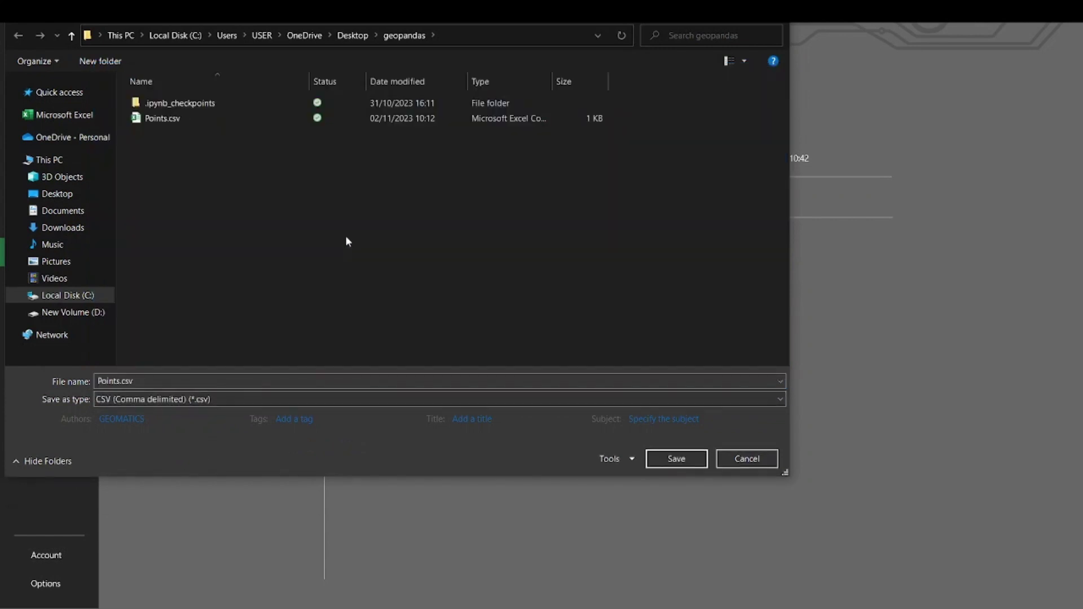
click(679, 459)
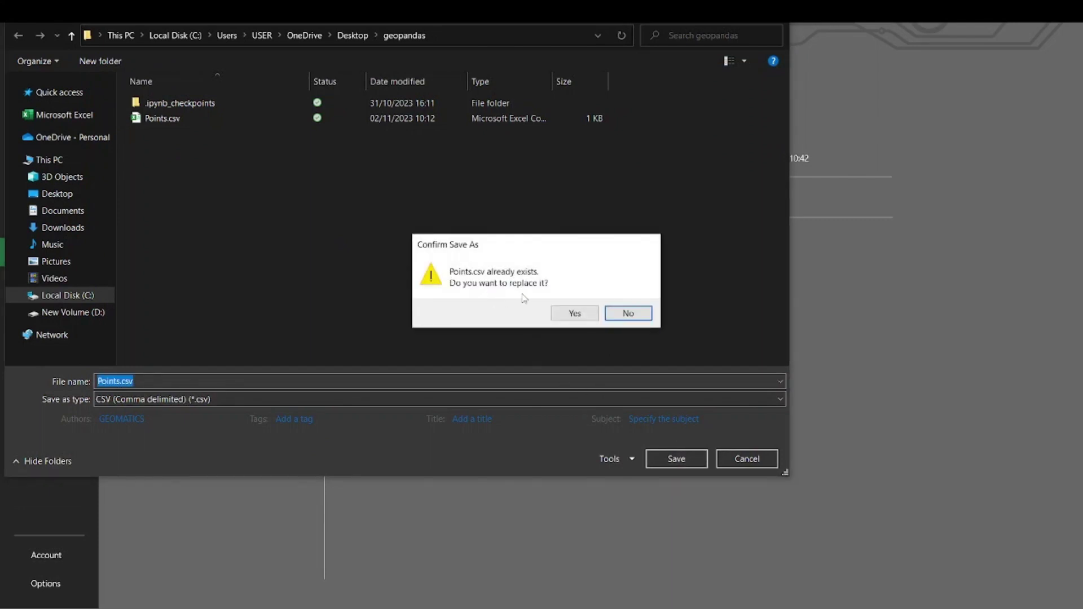
click(571, 316)
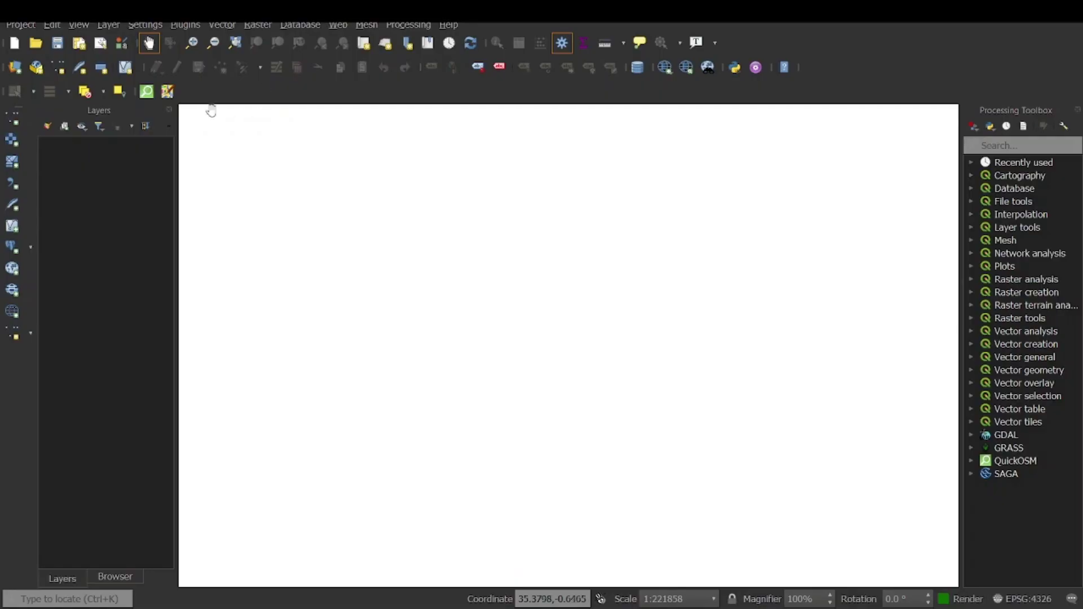
Start a delimited text layer and load Points.csv into its settings.
click(107, 24)
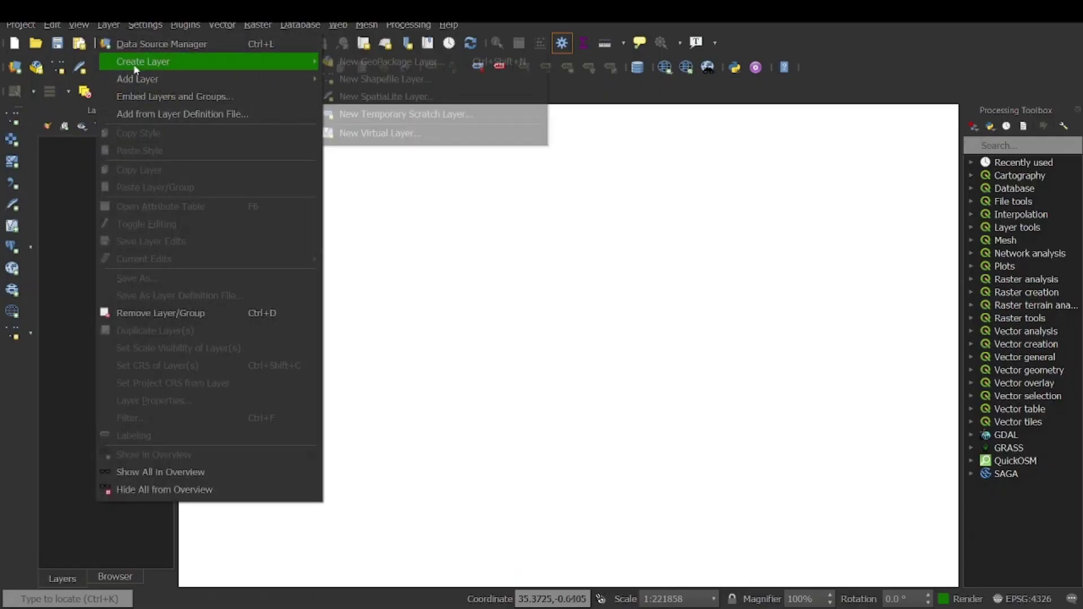
mouse_move(137, 78)
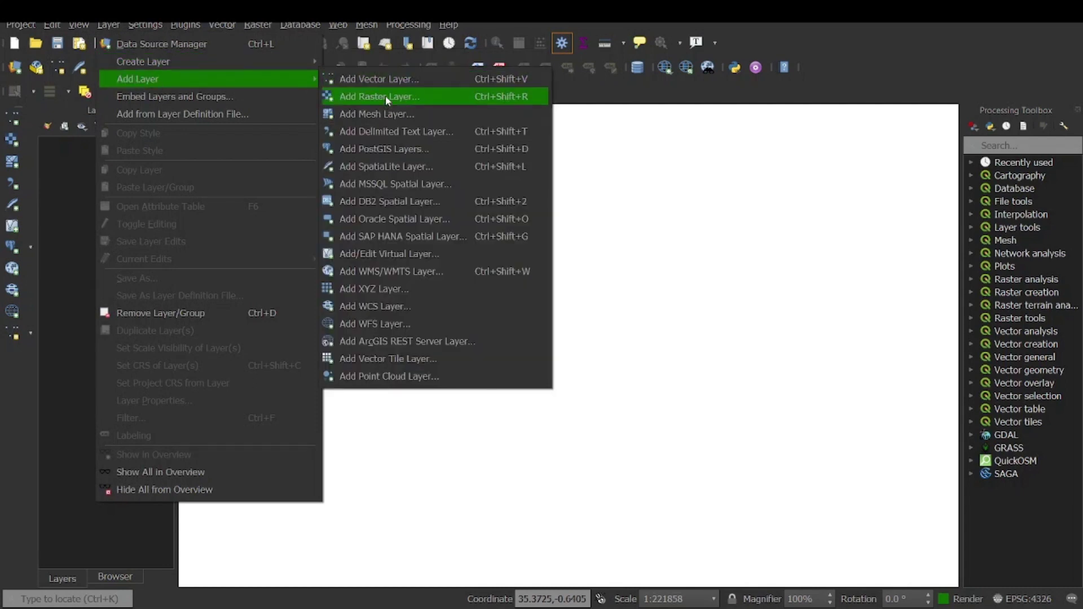
click(392, 136)
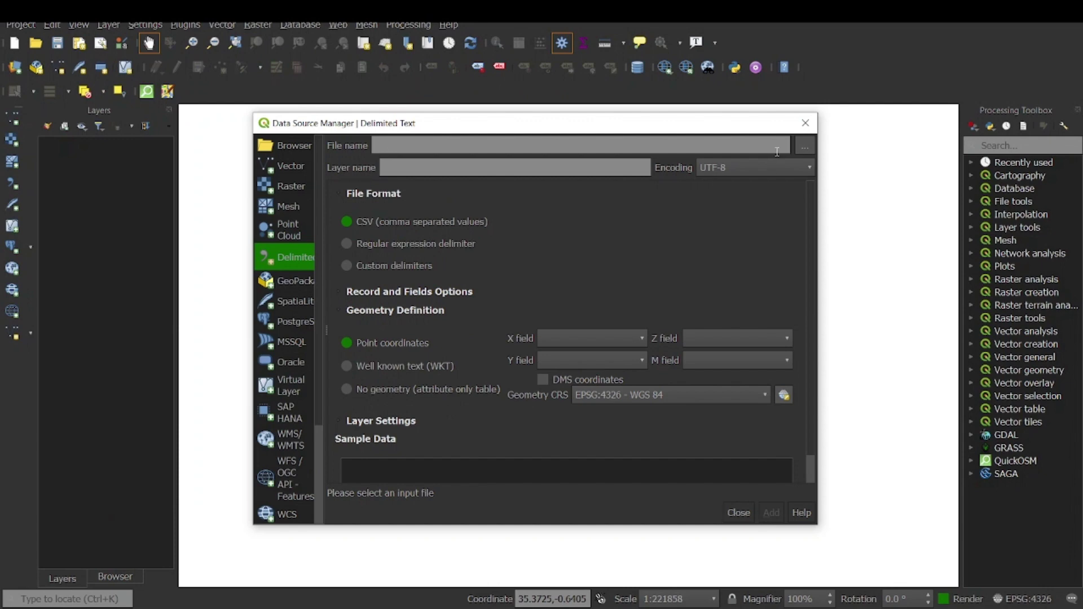
click(804, 147)
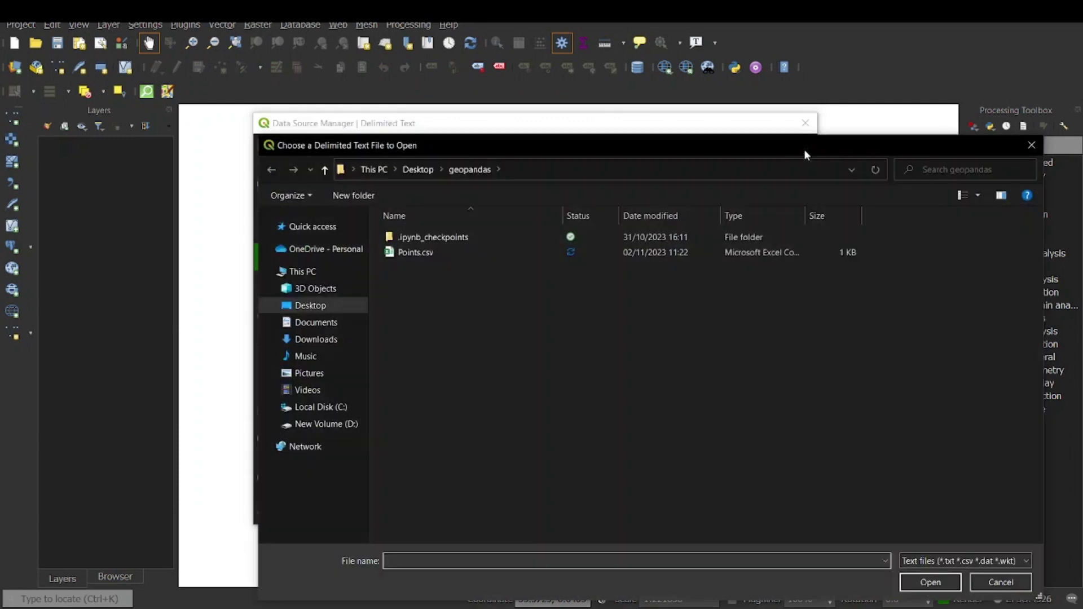
click(438, 251)
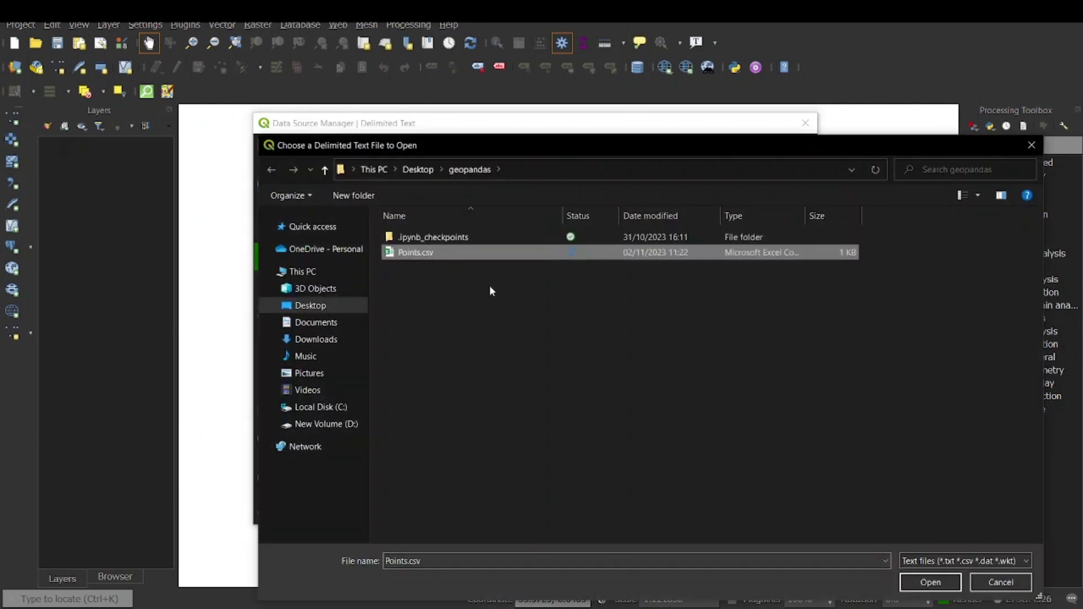
click(930, 582)
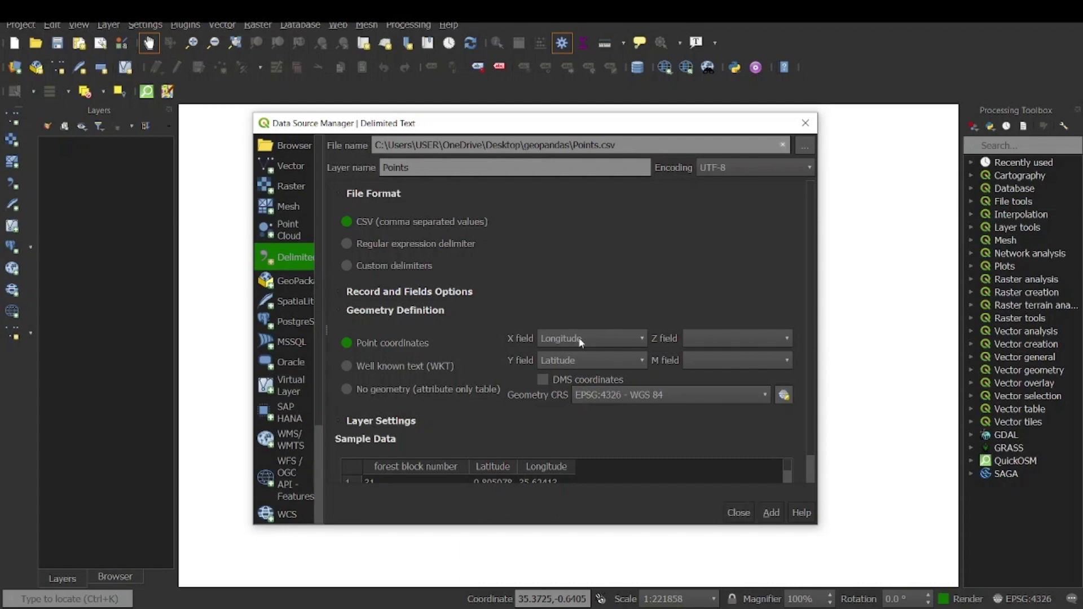
Set the X field to Latitude and the Y field to Longitude, then add the points layer.
click(597, 339)
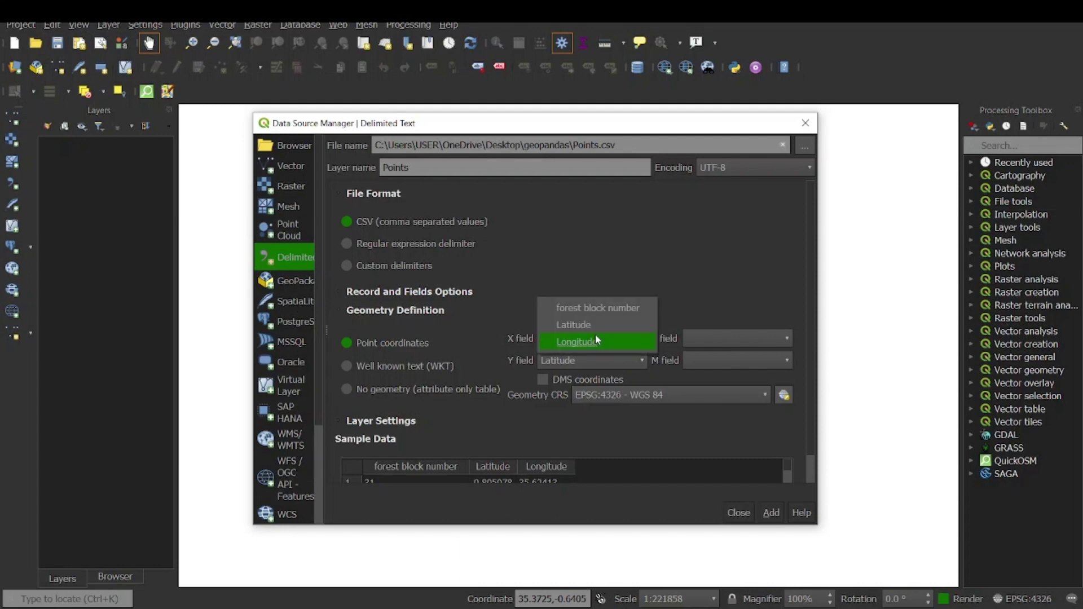
click(595, 325)
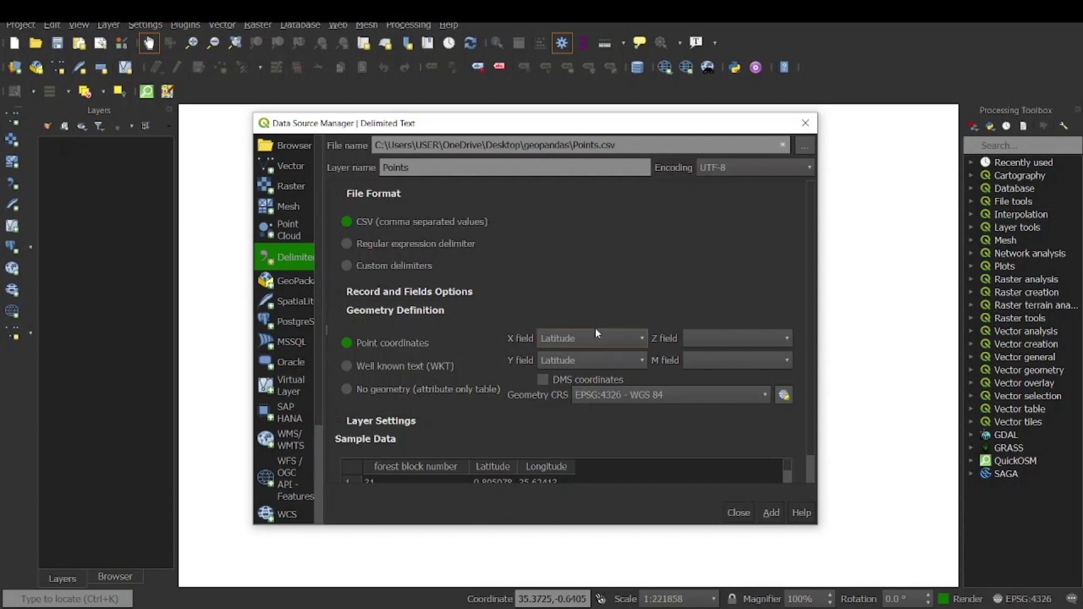
click(623, 357)
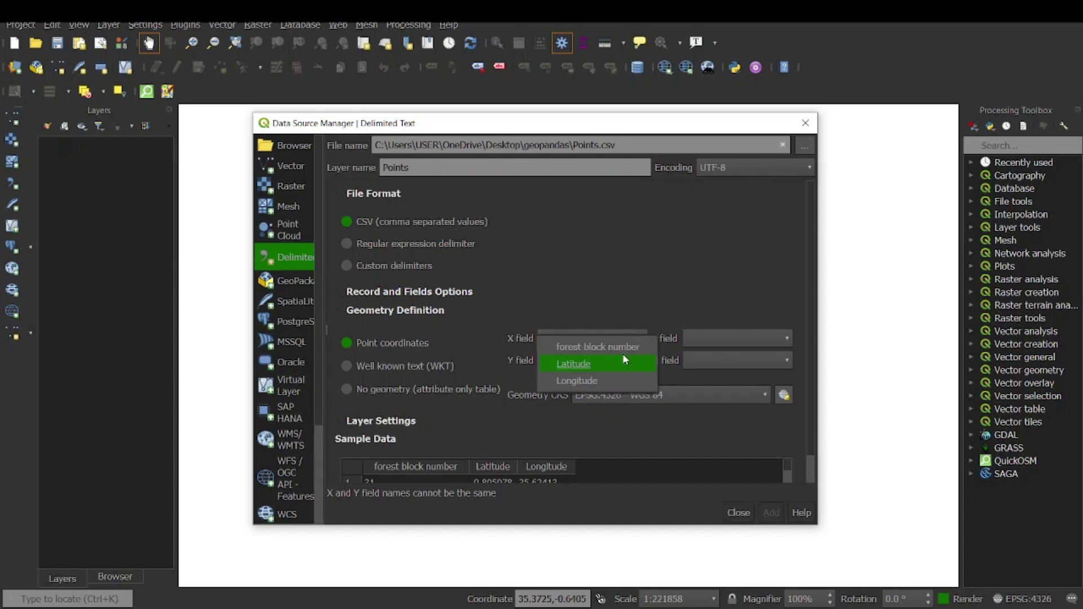
click(623, 378)
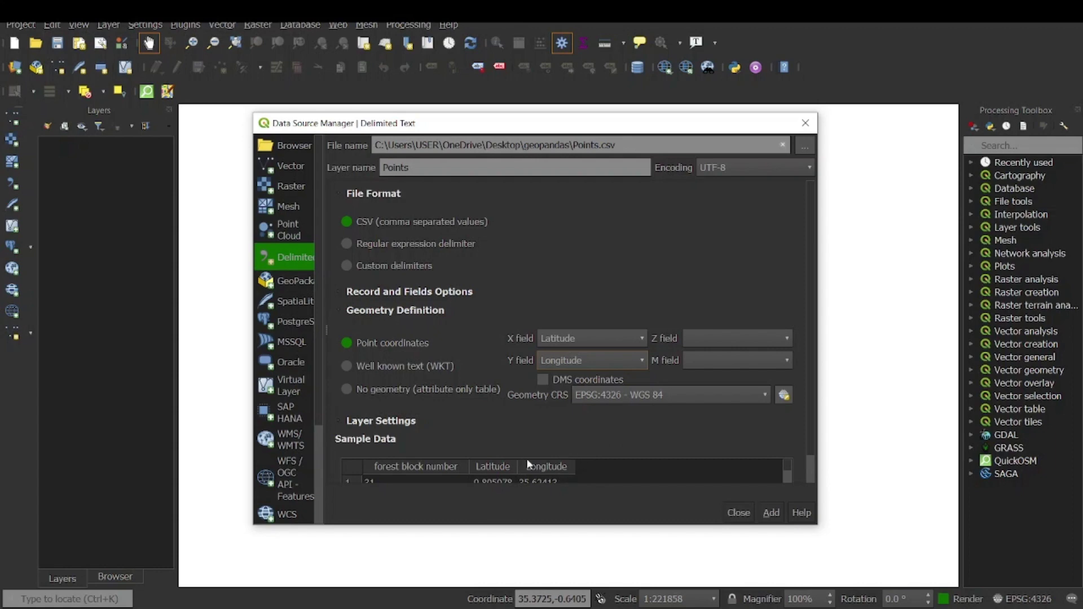
scroll(579, 468, up, 1)
click(771, 513)
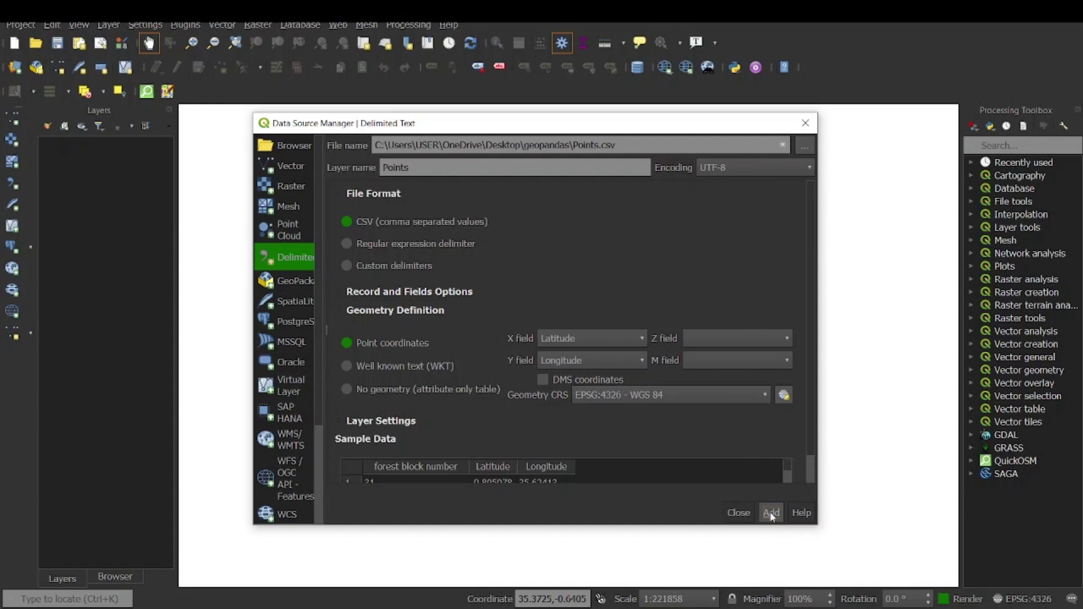
Close the import window and start Export > Save Features As for the Points layer.
click(736, 511)
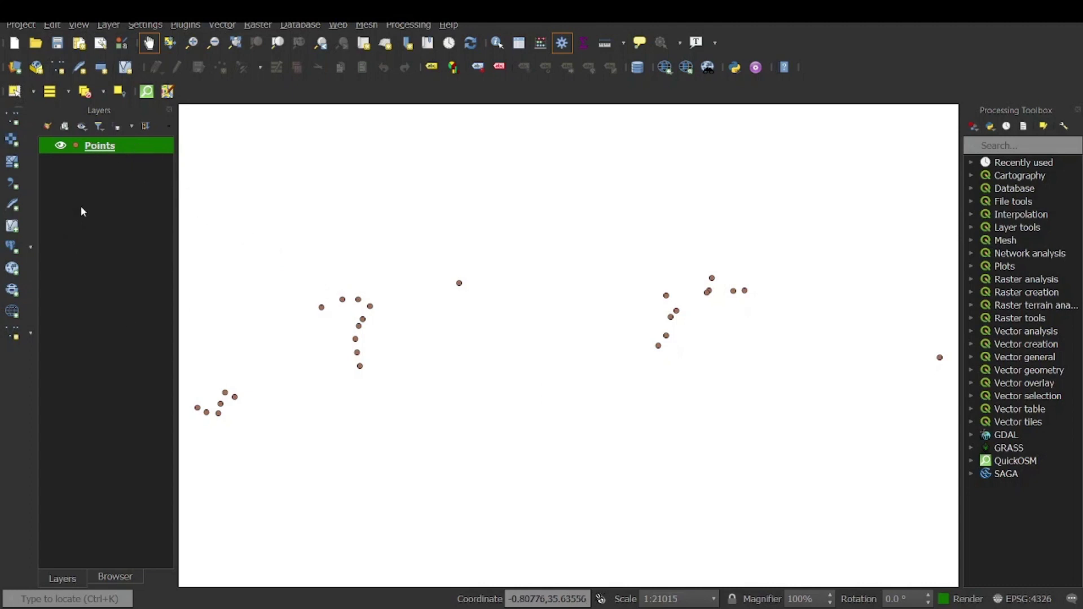
right_click(107, 147)
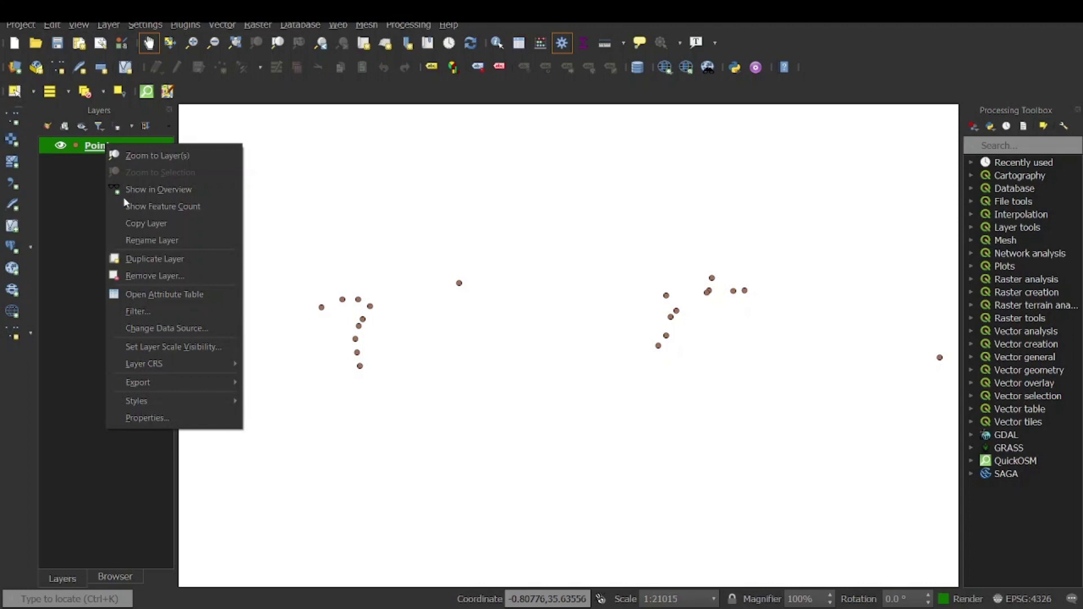
mouse_move(162, 385)
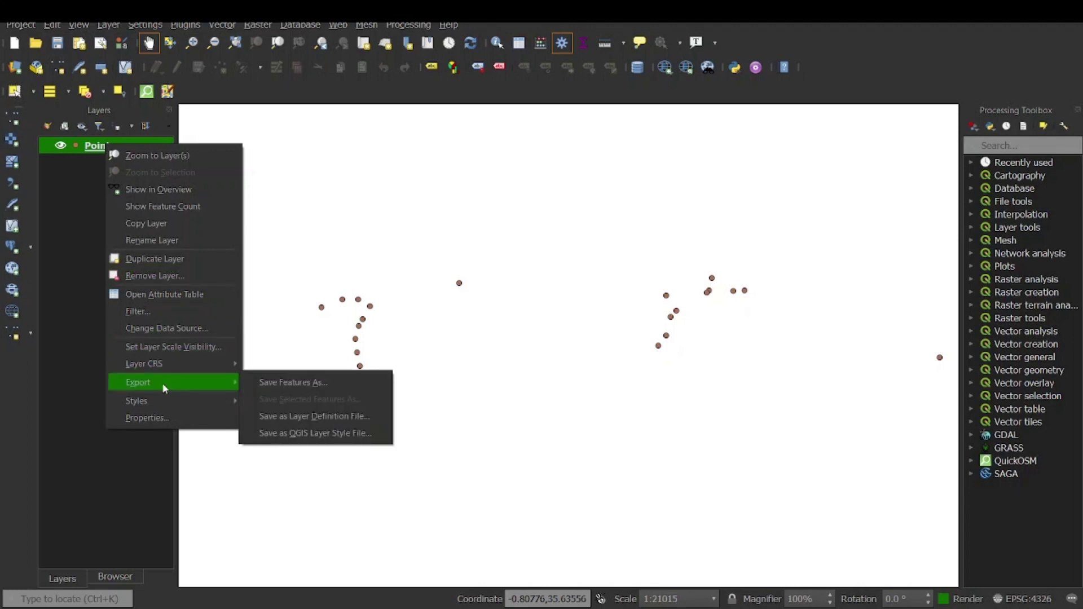
click(292, 383)
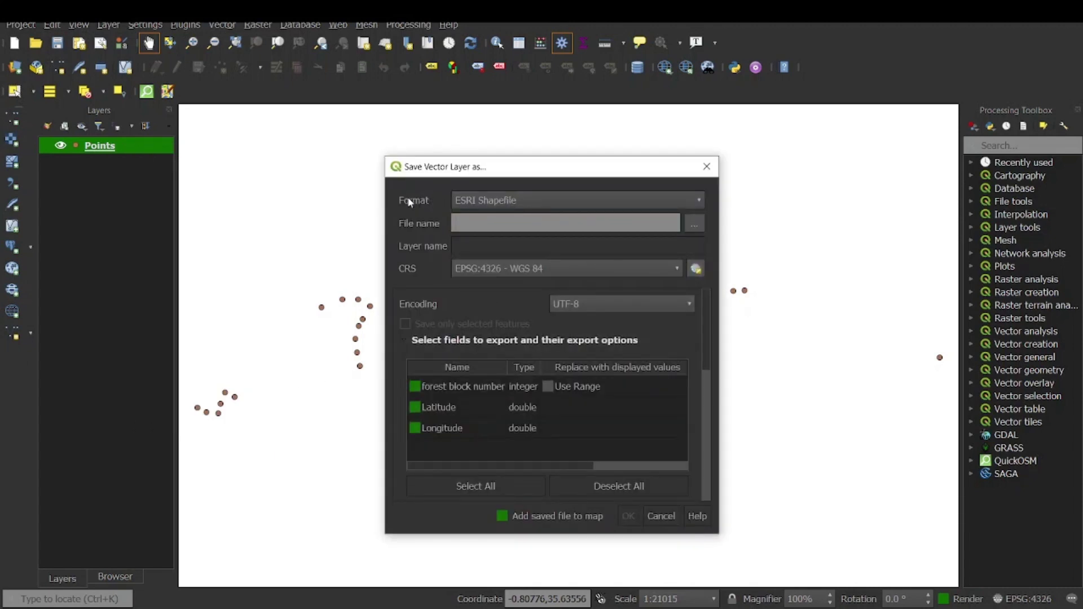
Keep ESRI Shapefile format and set the output file to expotedData in the geopandas folder.
click(578, 201)
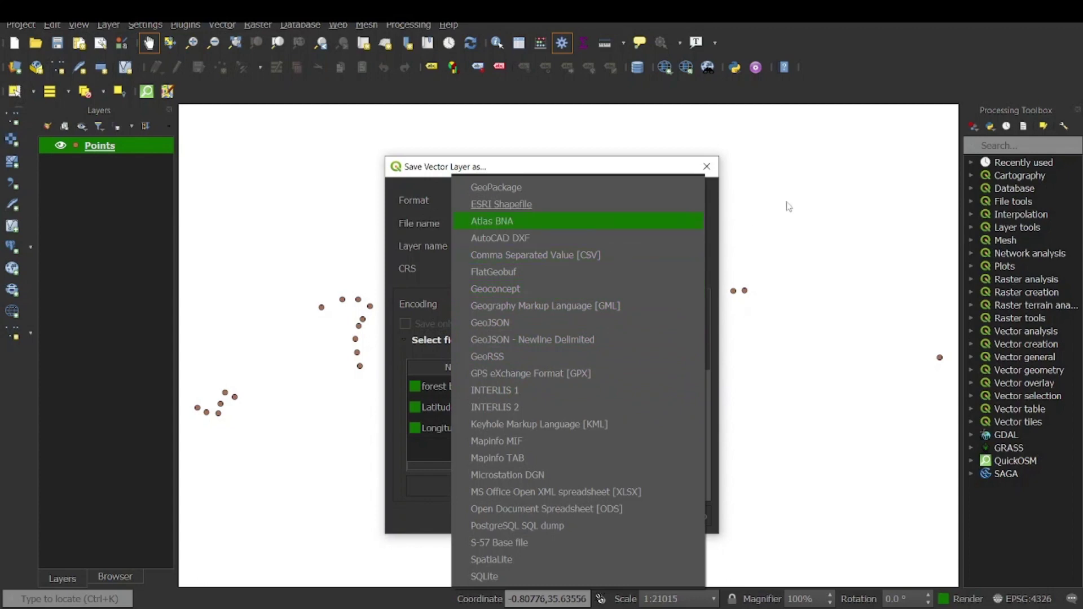
click(815, 199)
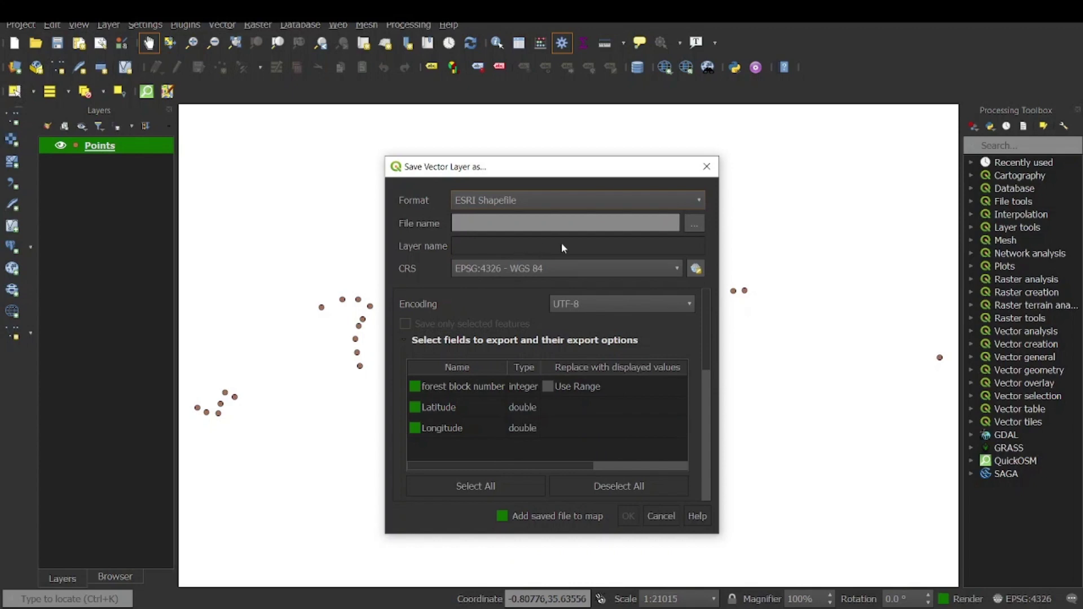
click(693, 223)
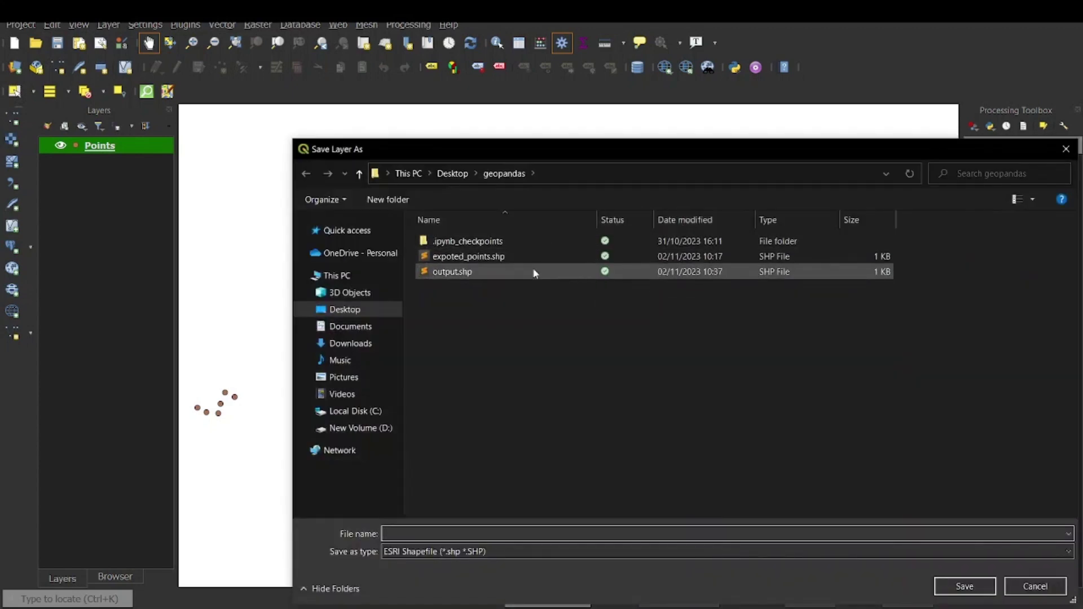
text(e)
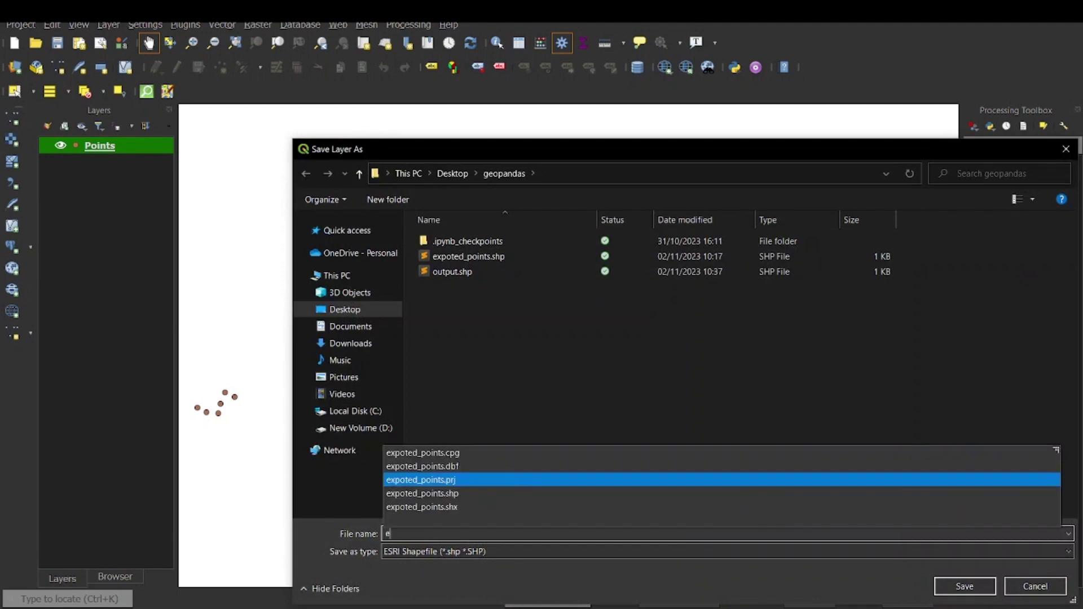
text(xpoted)
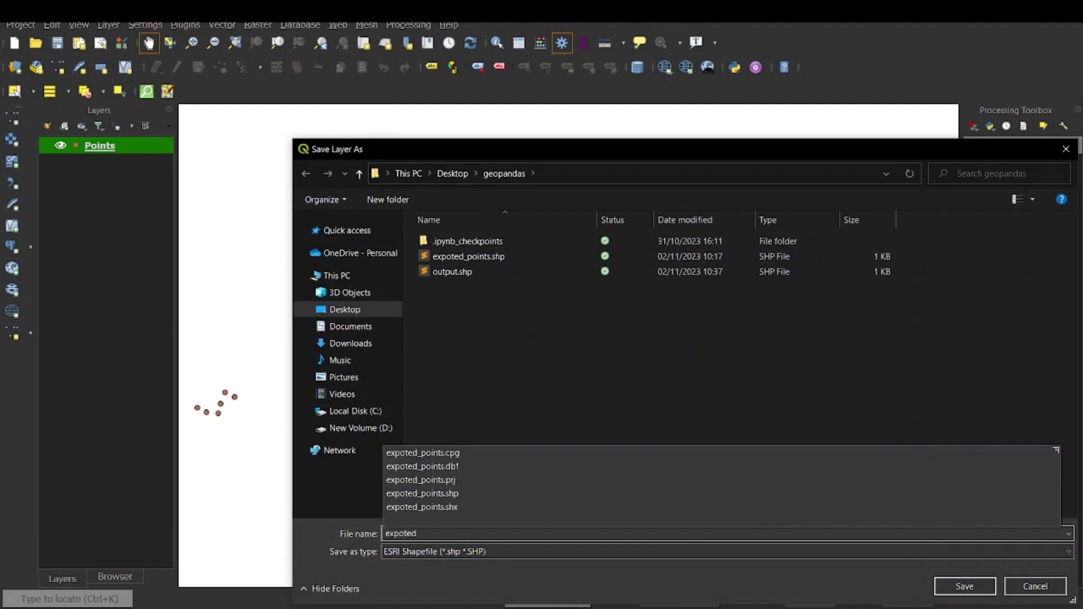
text(Data)
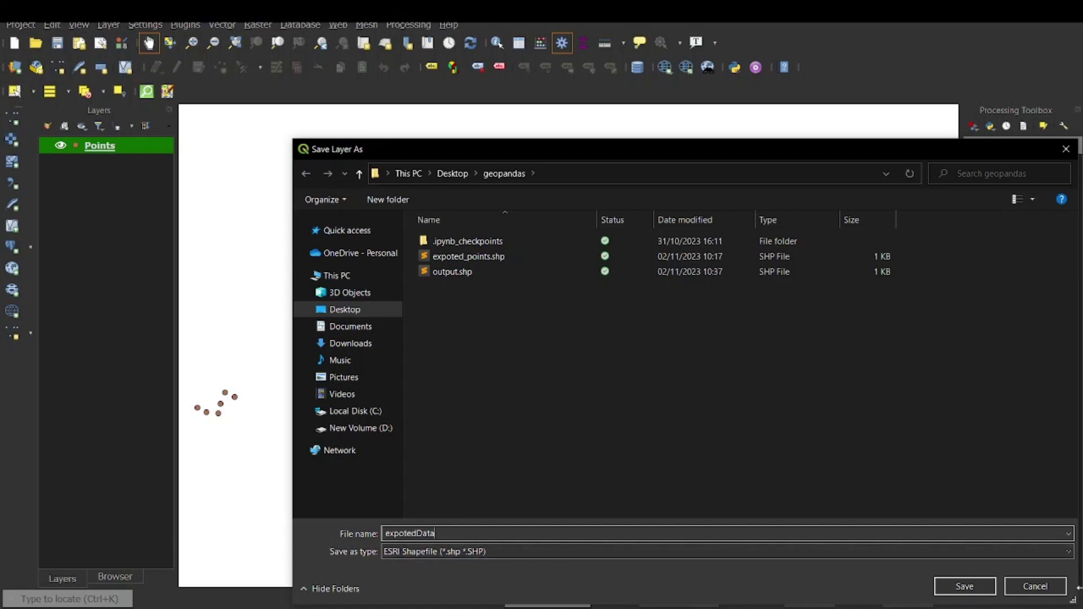
click(968, 587)
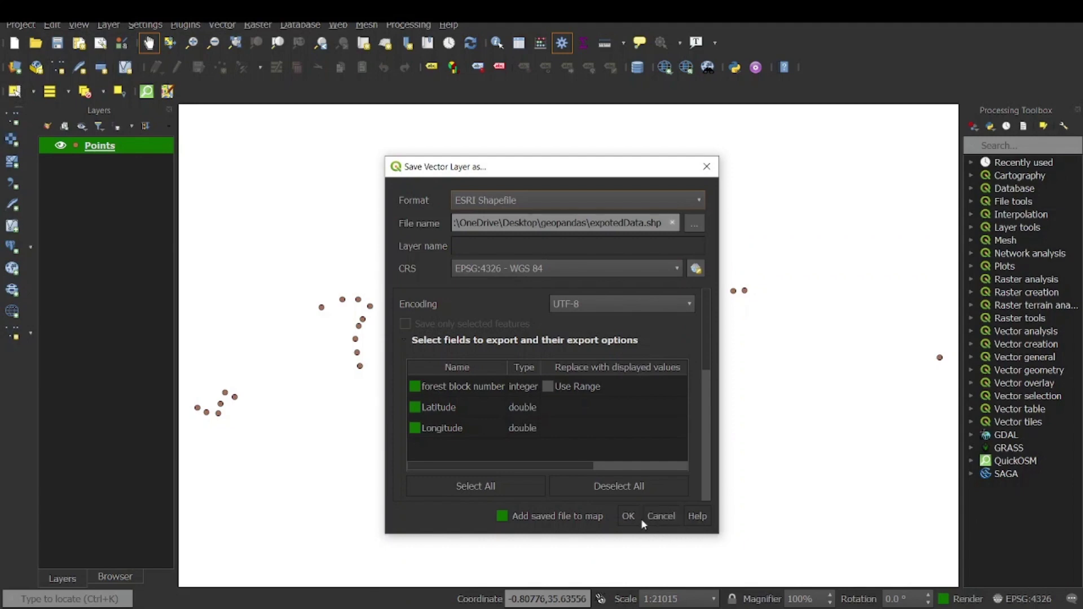
Keep EPSG:4326 - WGS 84 as the output CRS and run the export.
click(631, 269)
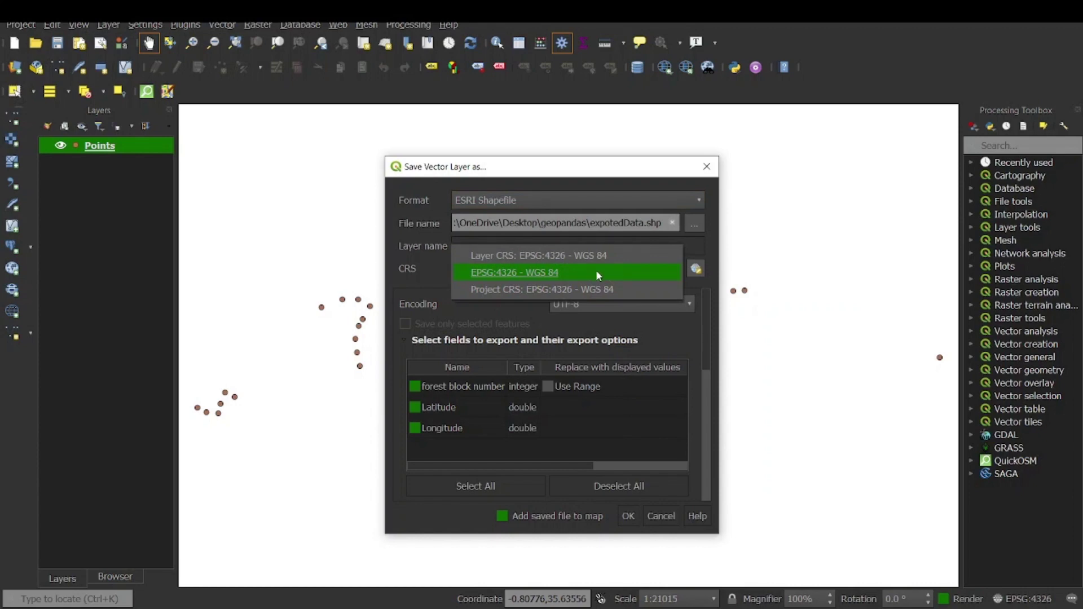
click(694, 347)
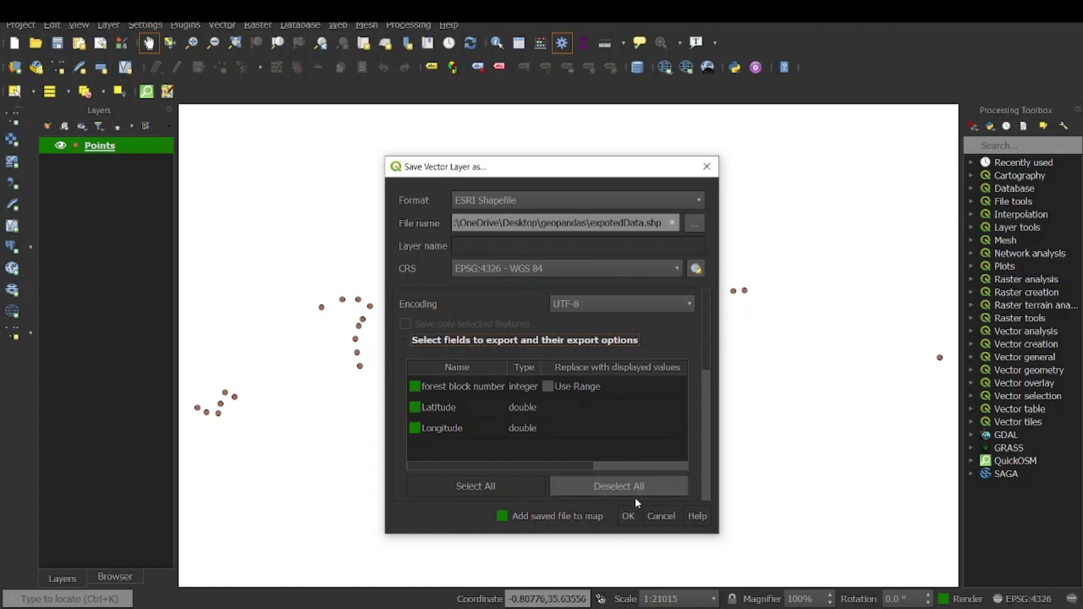
click(631, 515)
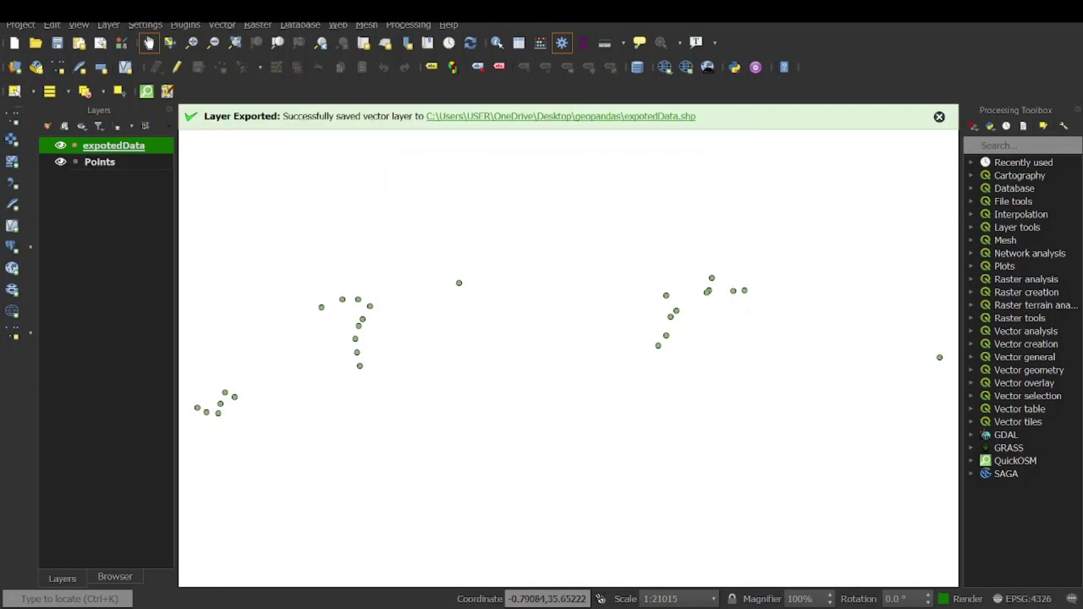
click(451, 116)
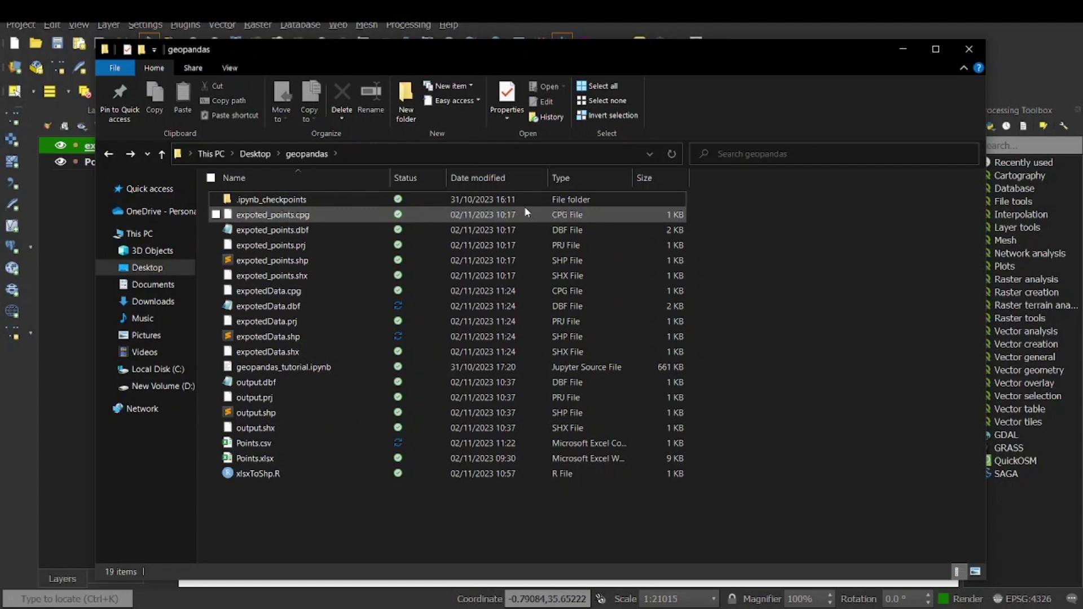
click(906, 49)
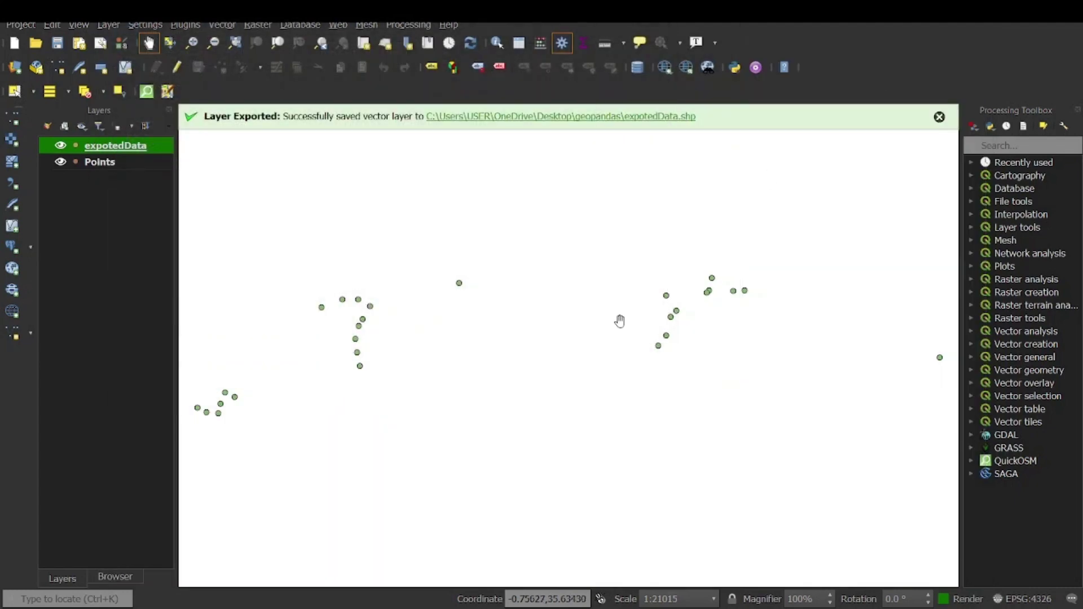